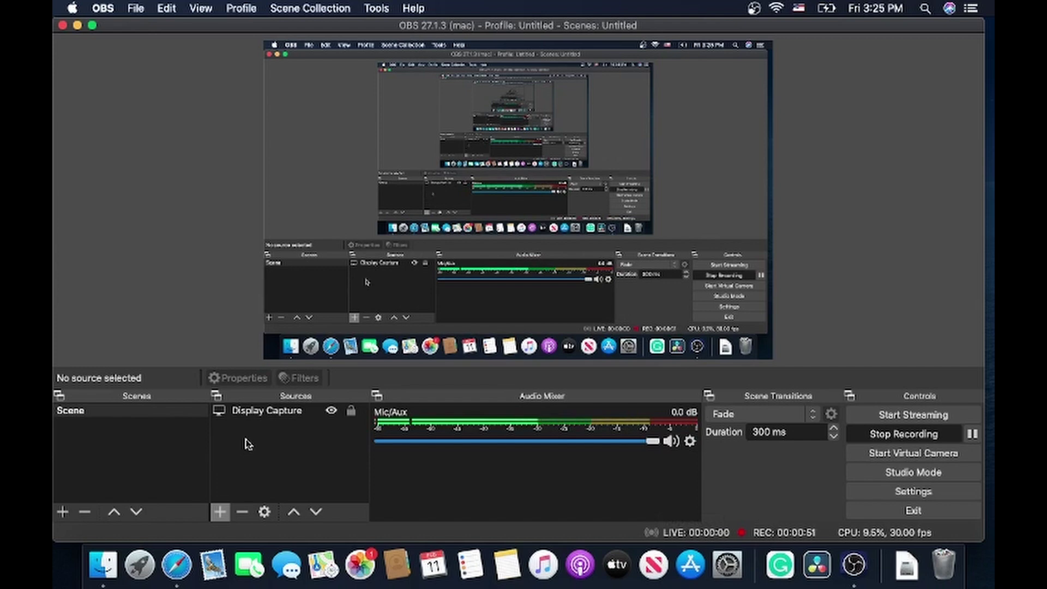
Step: Open the Camera list under Security & Privacy > Privacy in System Preferences
left_click(726, 570)
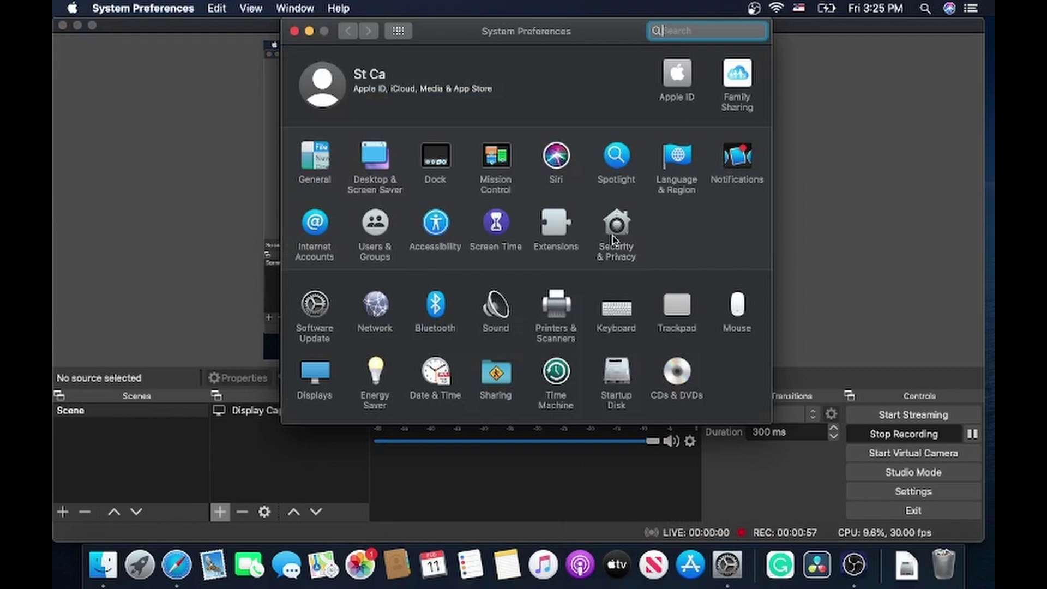
left_click(614, 240)
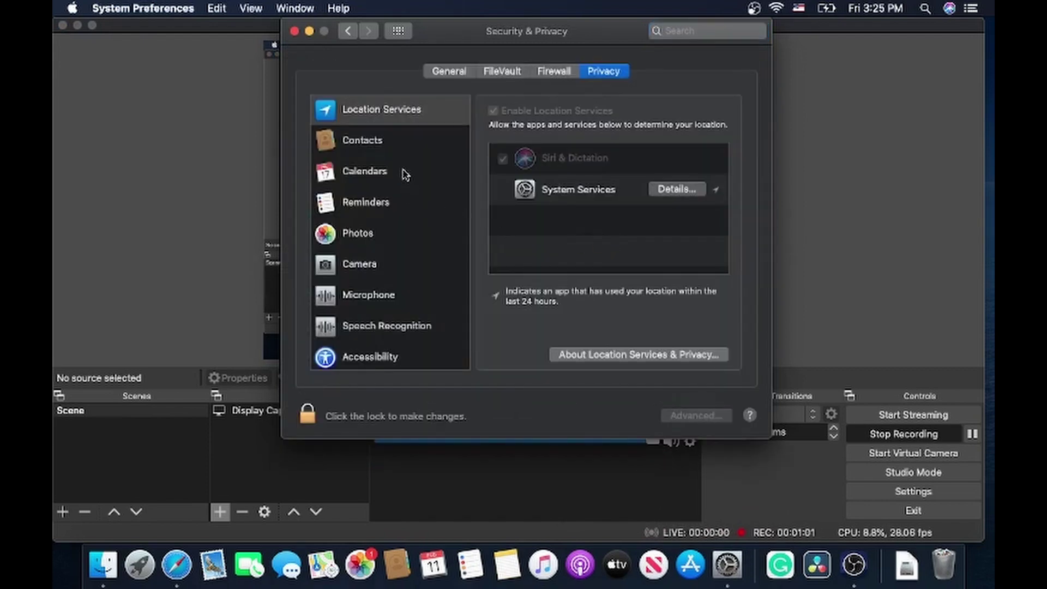
scroll(404, 173, "down", 2)
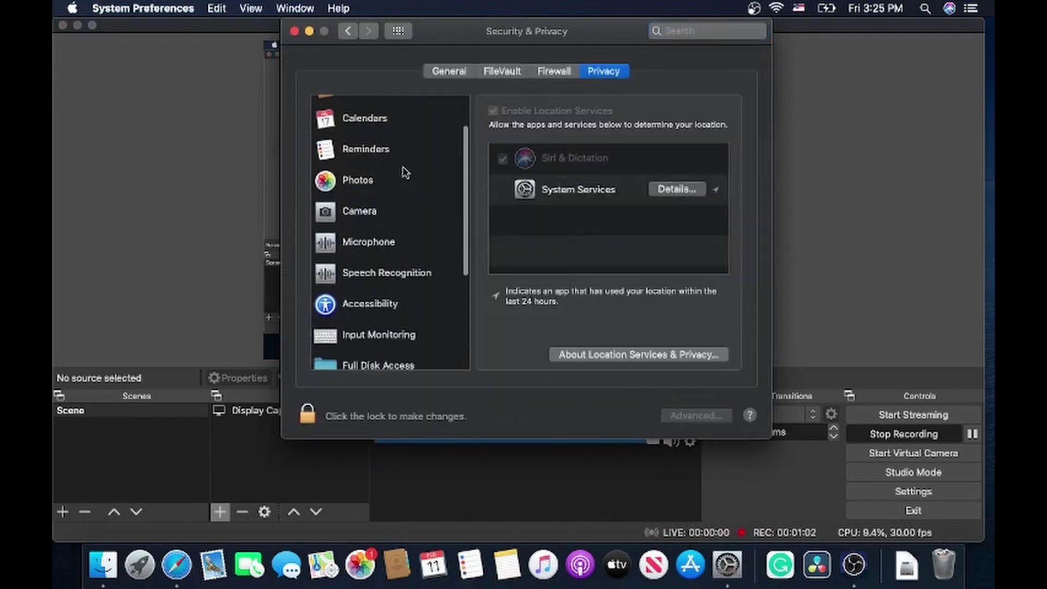
left_click(363, 219)
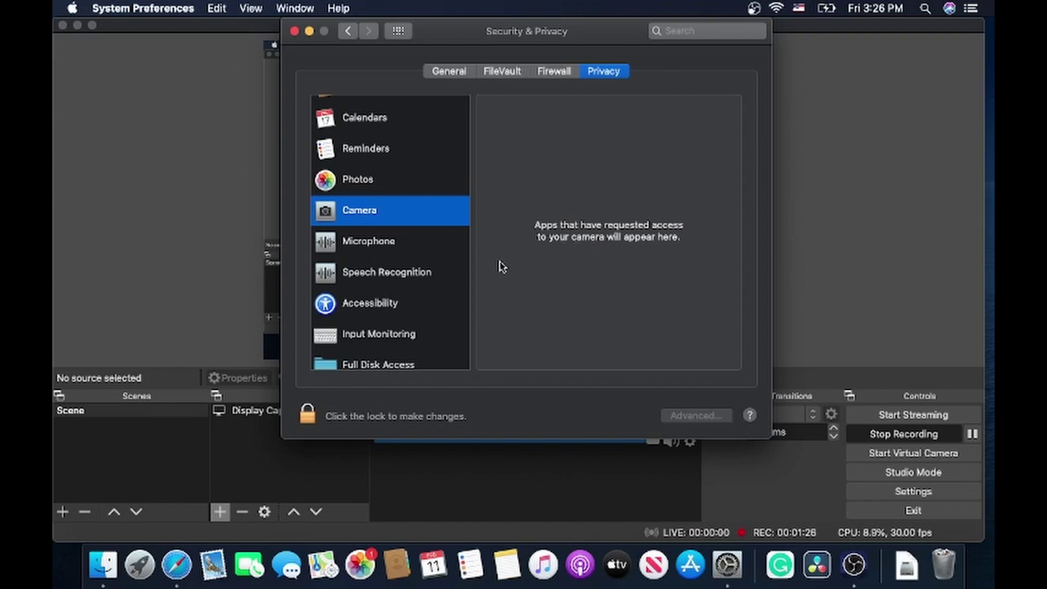
Step: Switch to the Microphone privacy list and confirm OBS is ticked as allowed
left_click(369, 248)
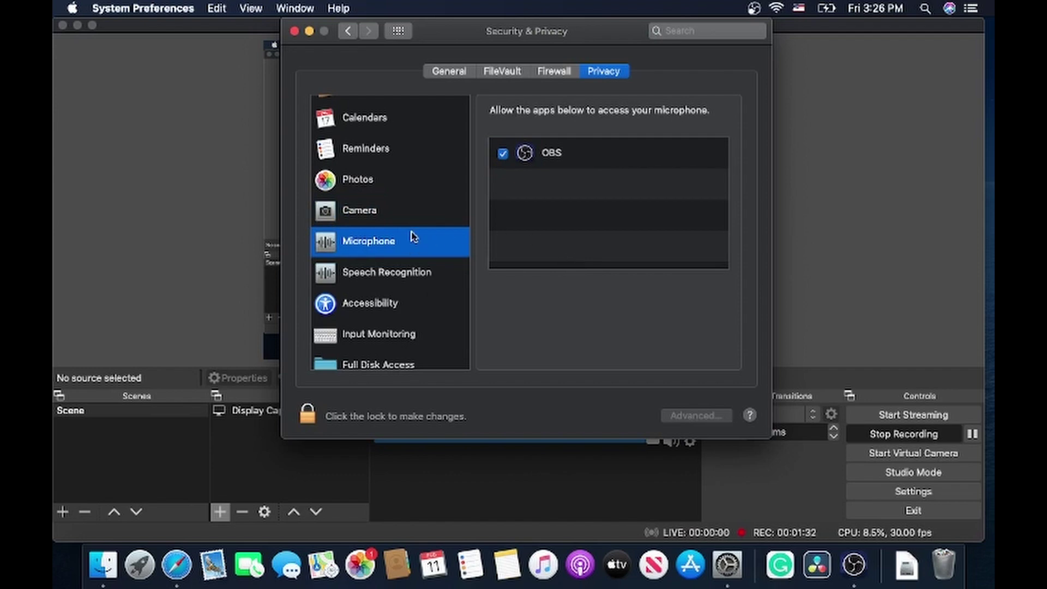
left_click(503, 155)
scroll(391, 305, "down", 5)
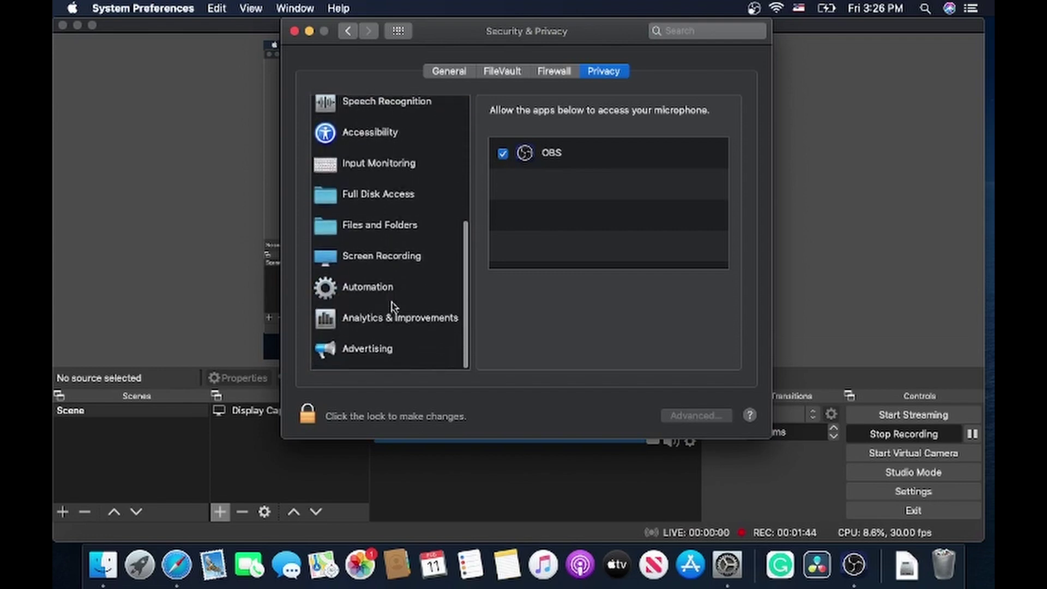
Step: Untick OBS under Screen Recording, choose Later on the restart prompt, and close Security & Privacy
left_click(367, 265)
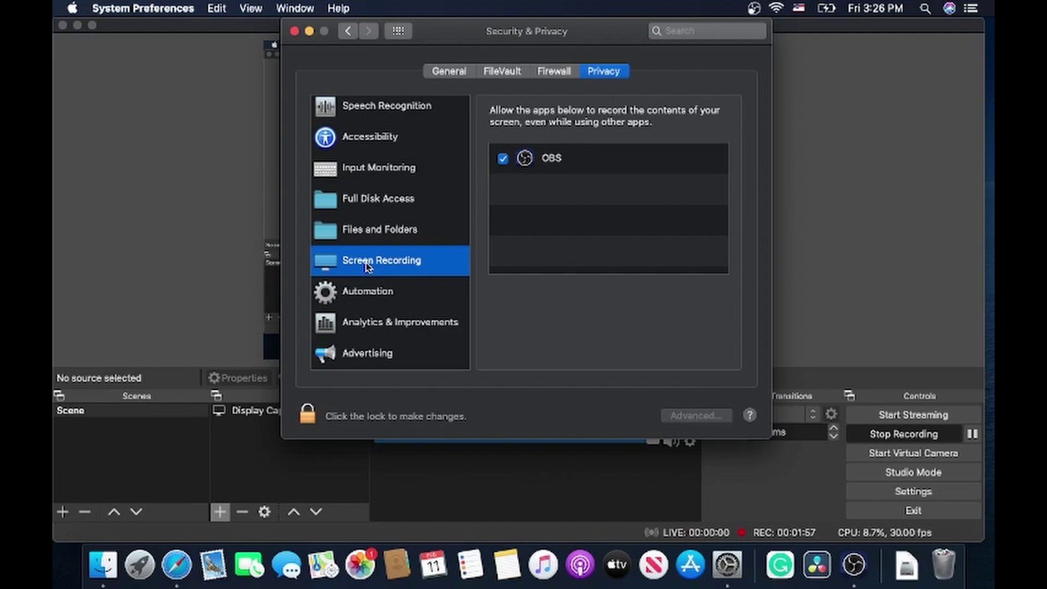
left_click(503, 159)
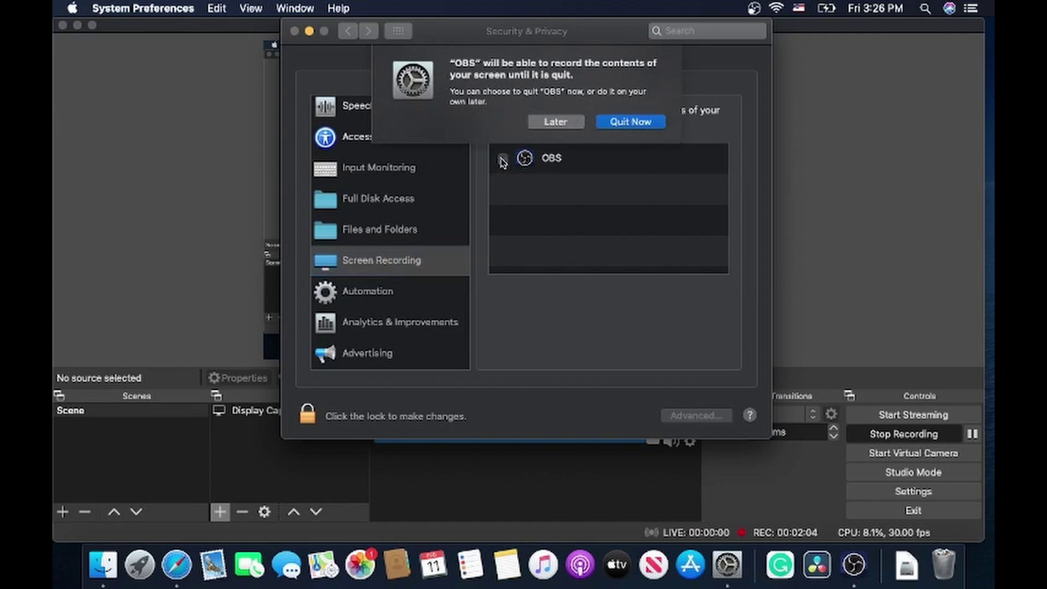
left_click(559, 124)
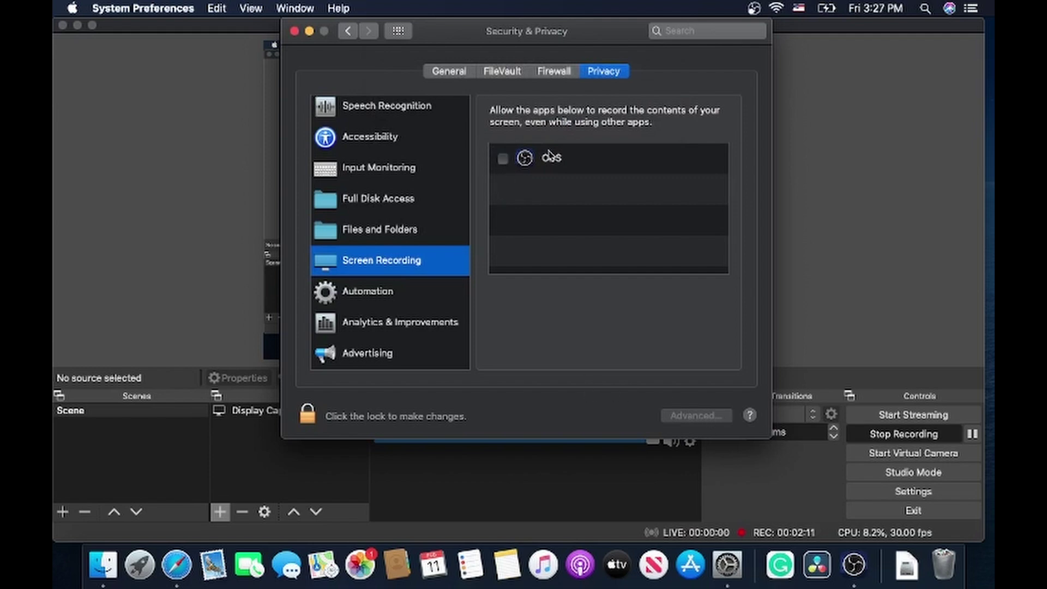
left_click(294, 32)
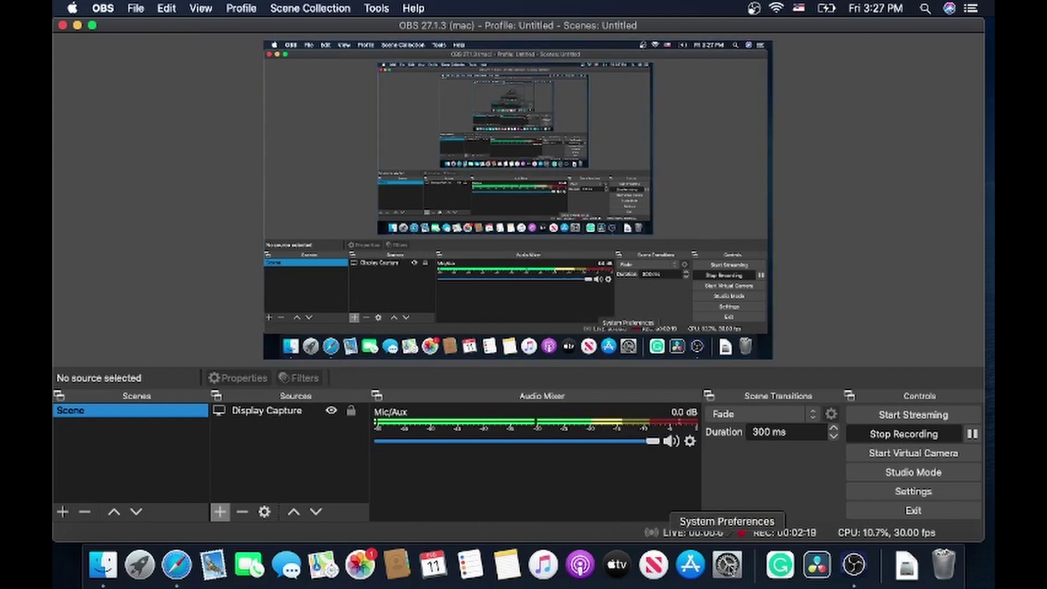
left_click(728, 565)
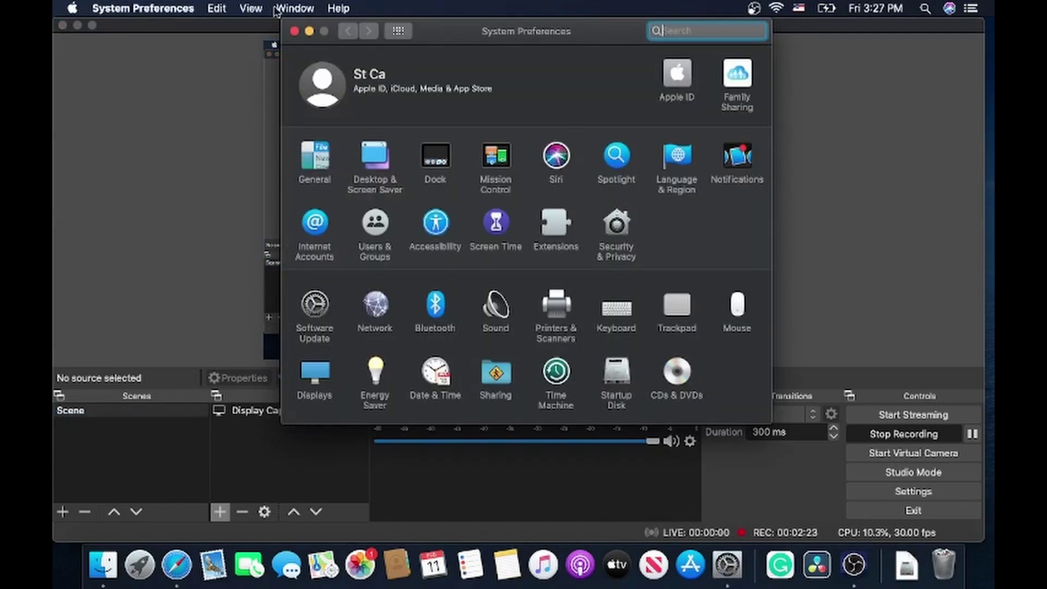
left_click(295, 31)
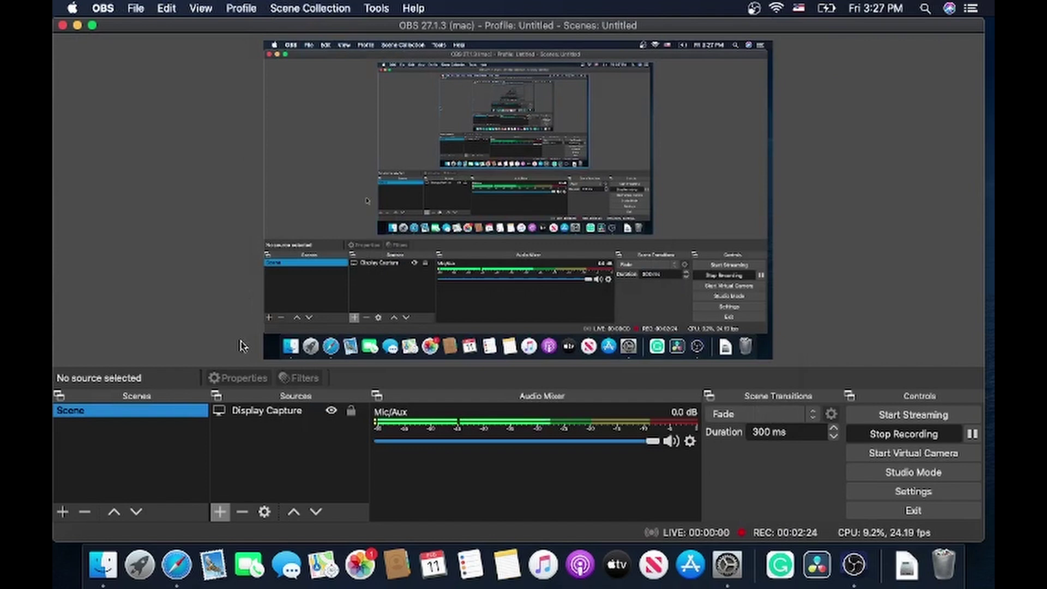
left_click(260, 413)
right_click(261, 413)
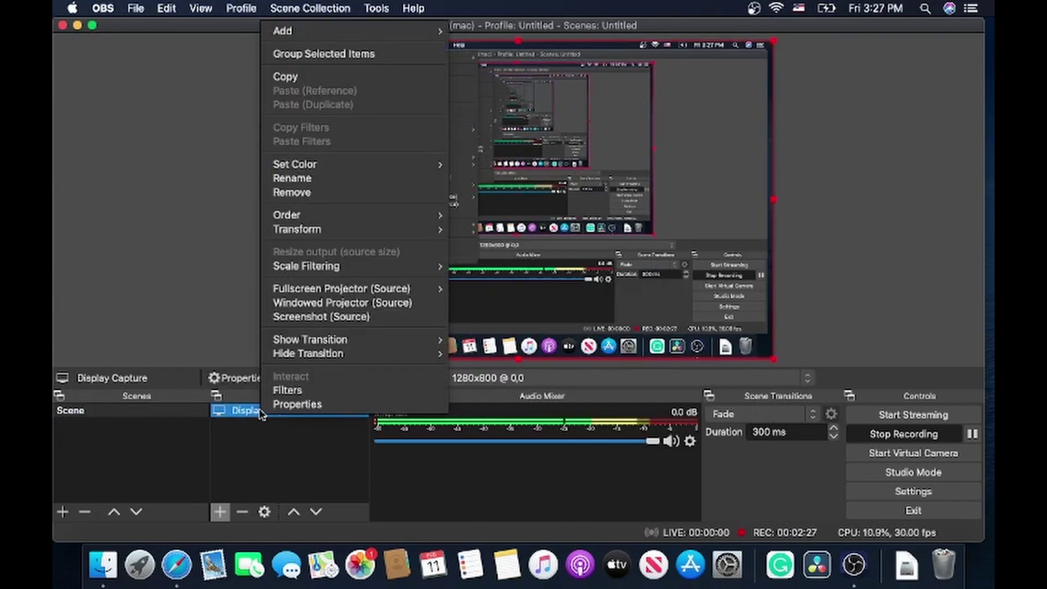
left_click(282, 405)
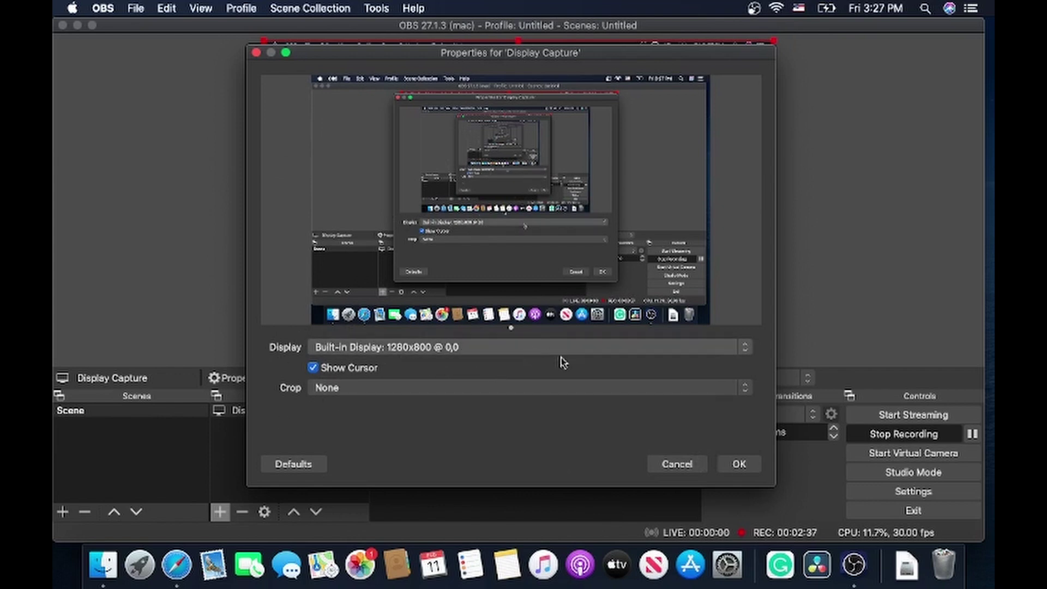
left_click(673, 468)
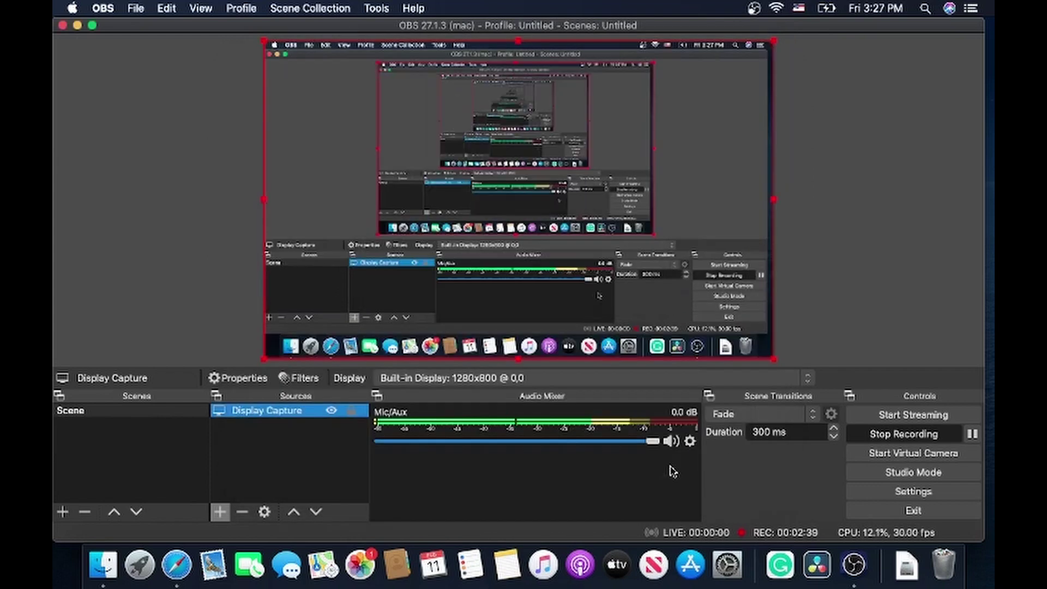
Step: Tick OBS again in the Screen Recording privacy list and choose Quit Now
left_click(727, 562)
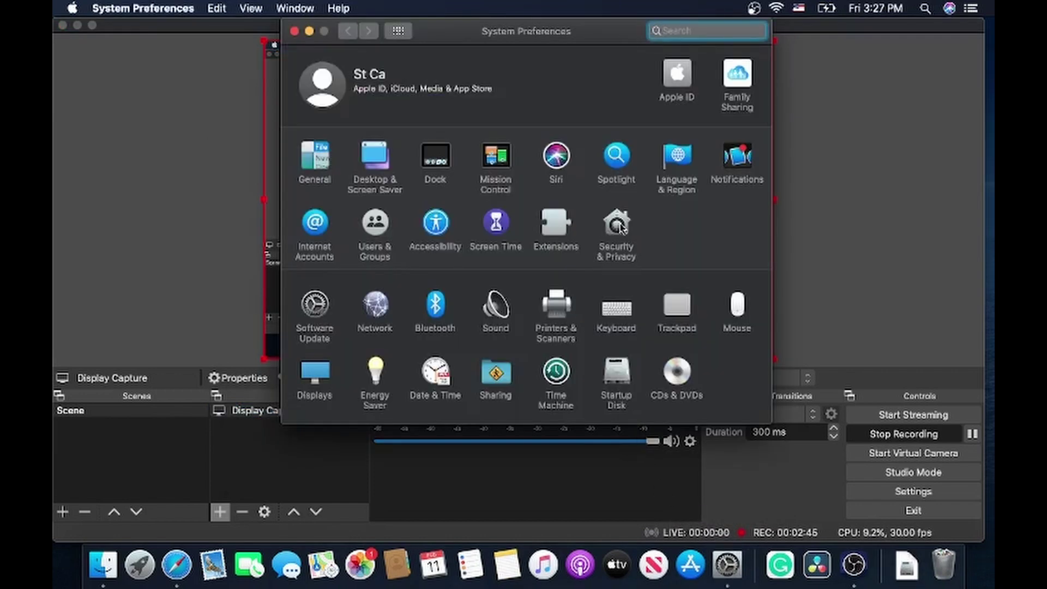
left_click(616, 225)
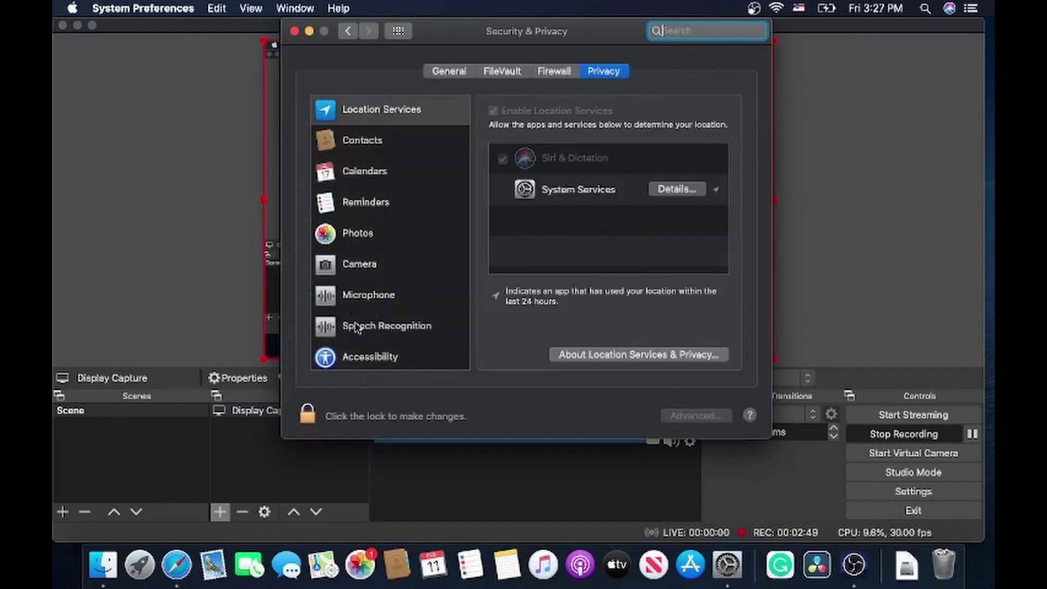
scroll(355, 328, "down", 5)
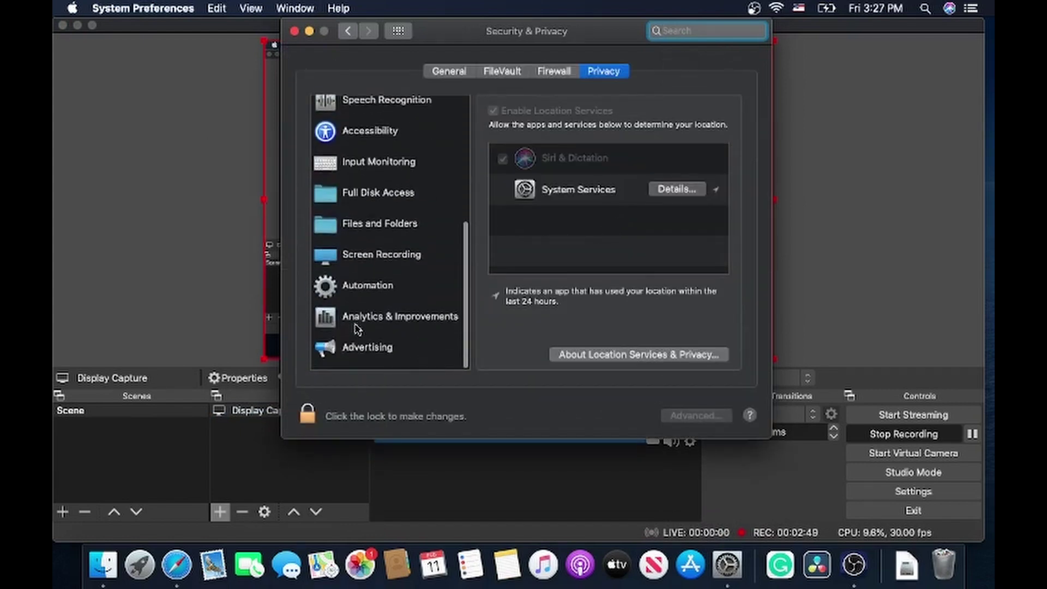
left_click(369, 266)
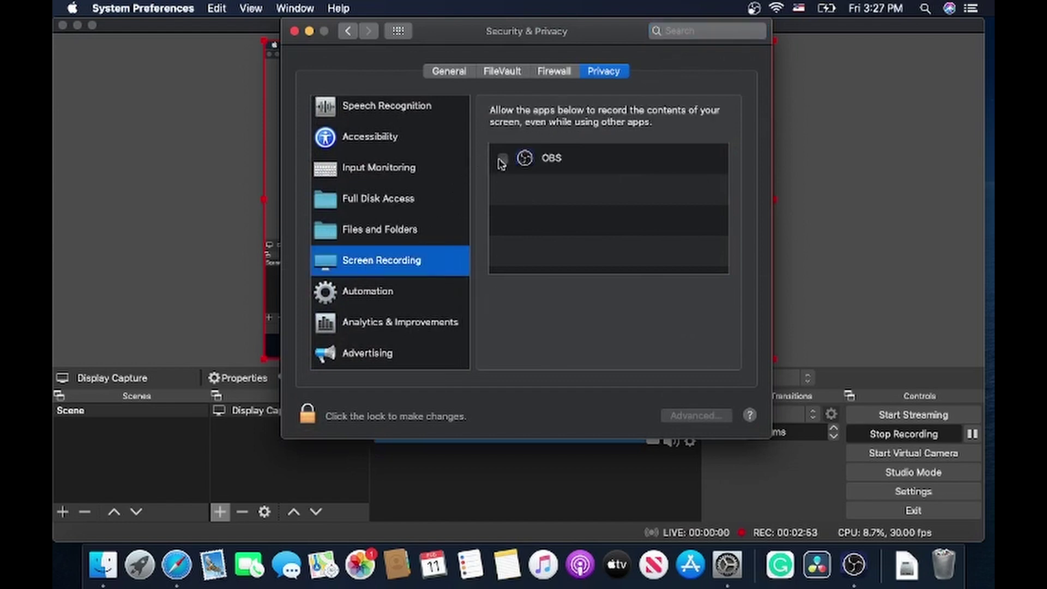
left_click(501, 160)
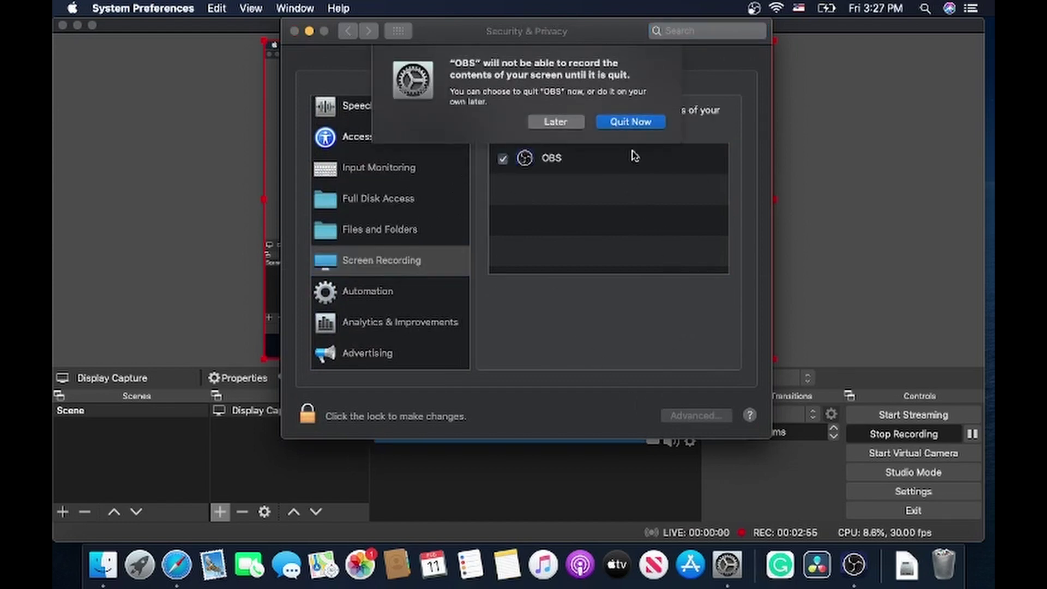
left_click(638, 122)
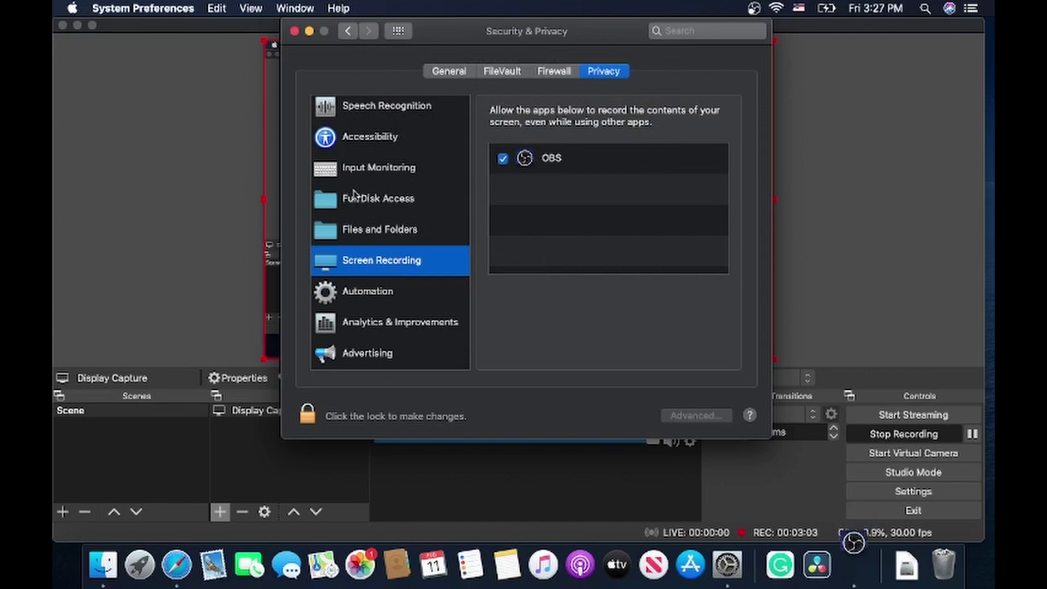
Step: Close System Preferences and answer No to OBS's exit confirmation to keep it running
left_click(295, 31)
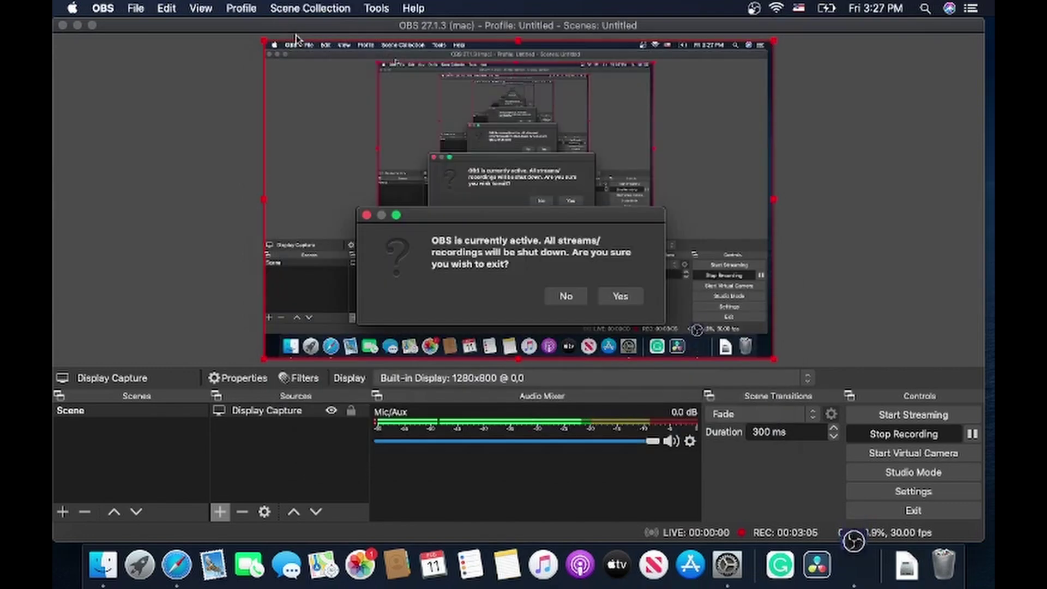
left_click(566, 298)
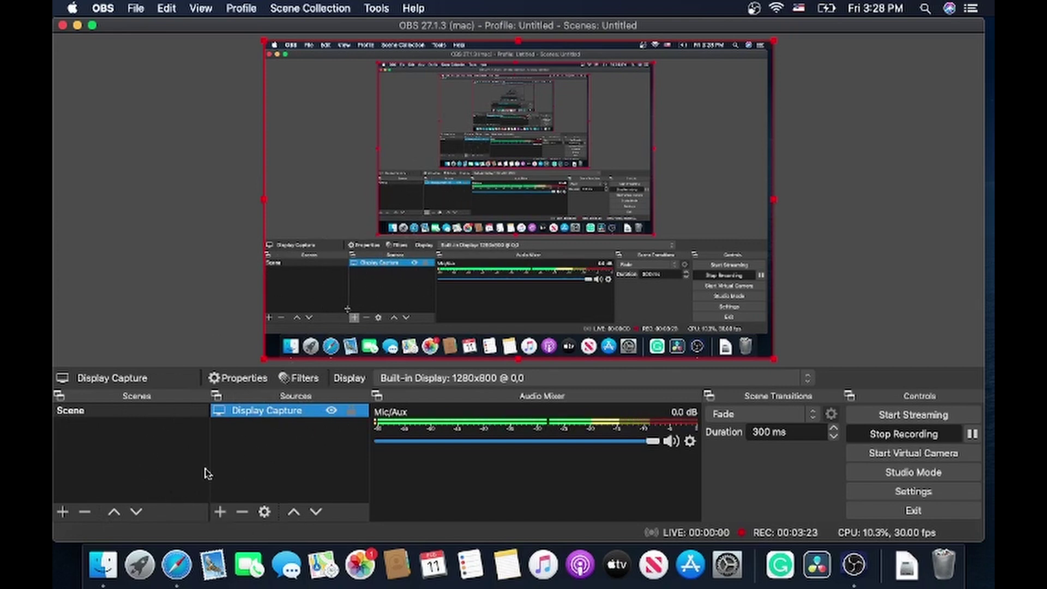
Step: Add a Video Capture Device source named 'Webcam' from the Sources + menu
left_click(220, 513)
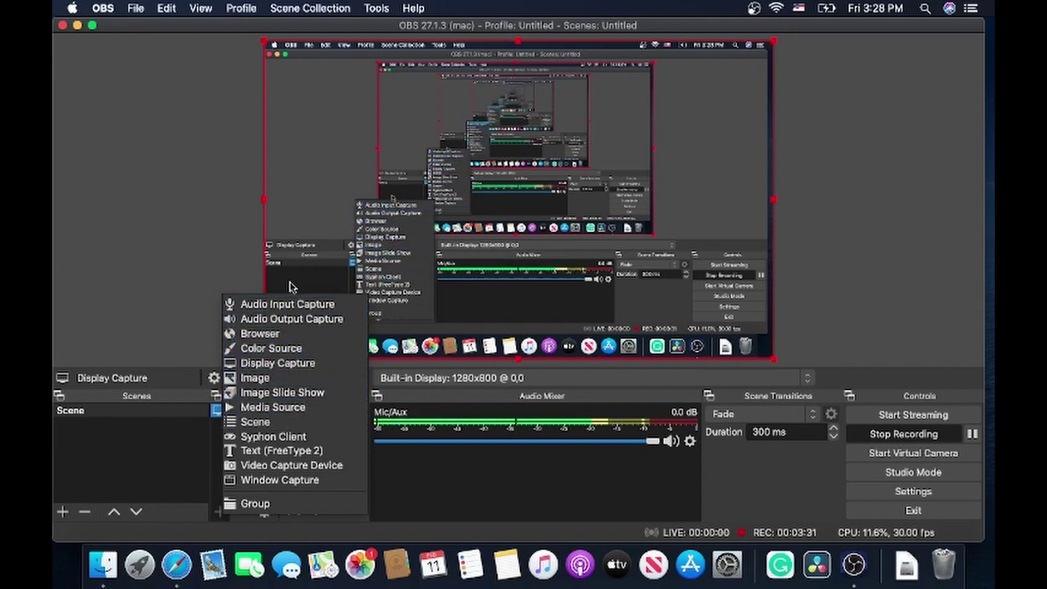
left_click(284, 465)
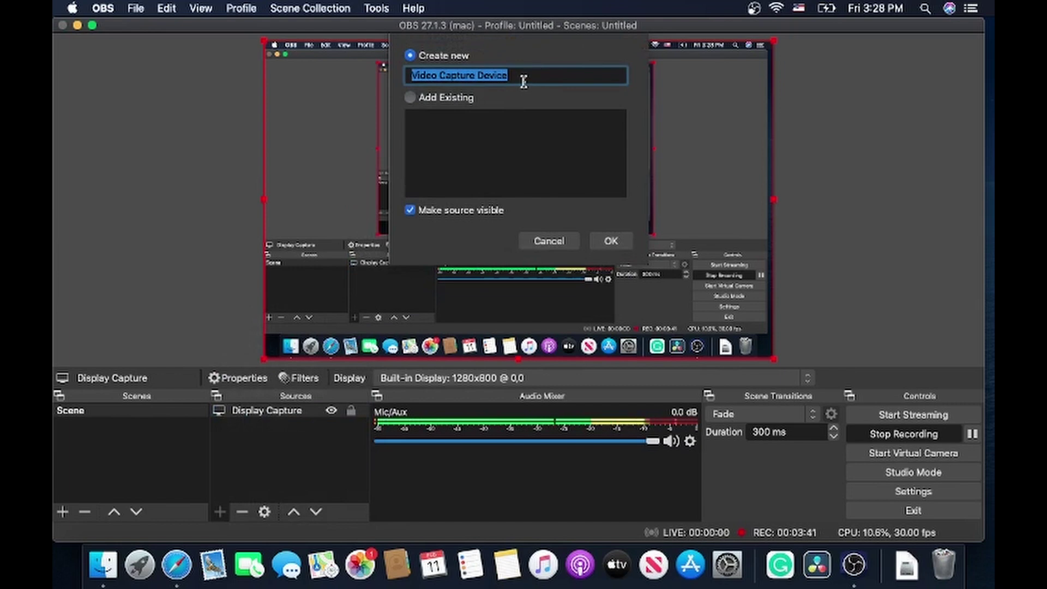
type("We")
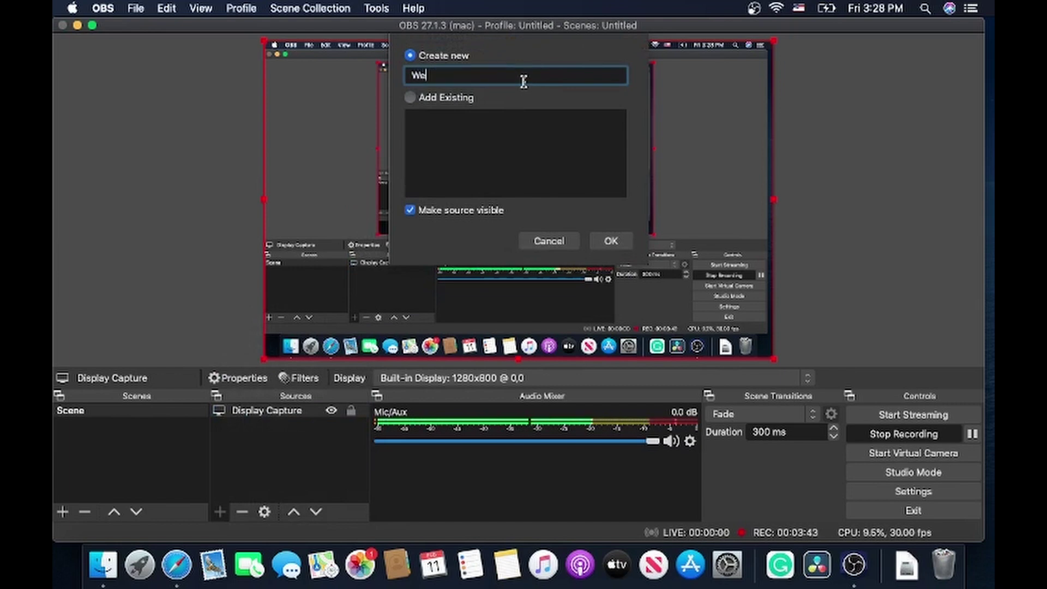
type("bcam")
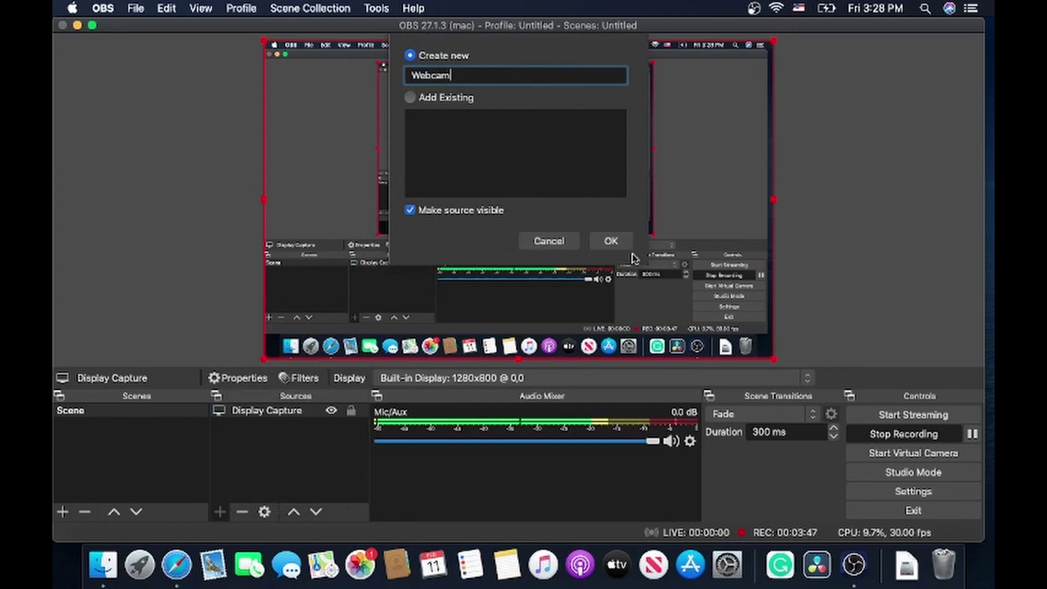
left_click(609, 243)
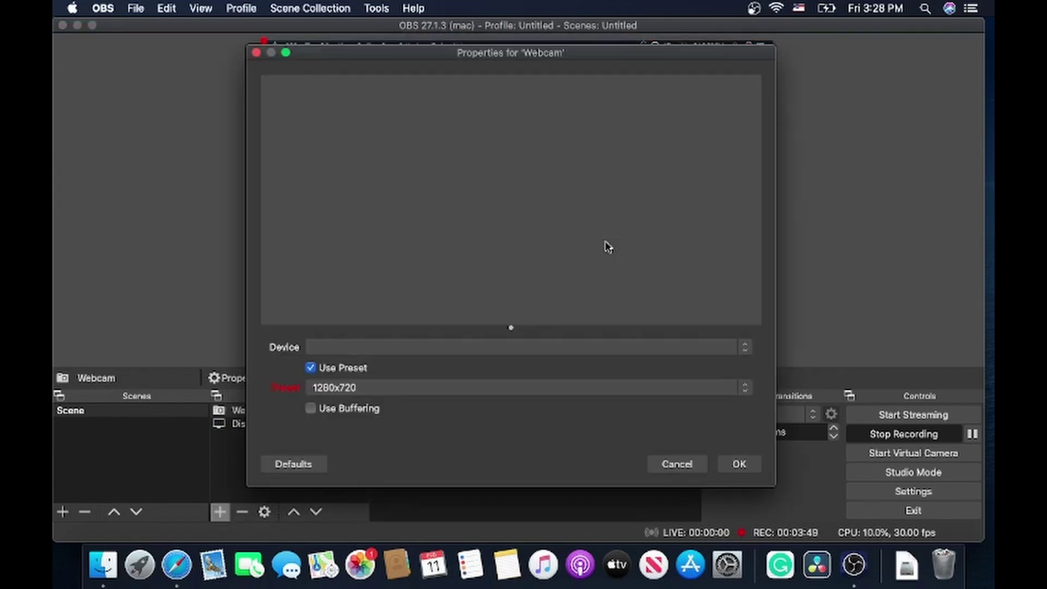
Step: Choose Blackmagic Design from the Webcam source's Device dropdown
left_click(500, 350)
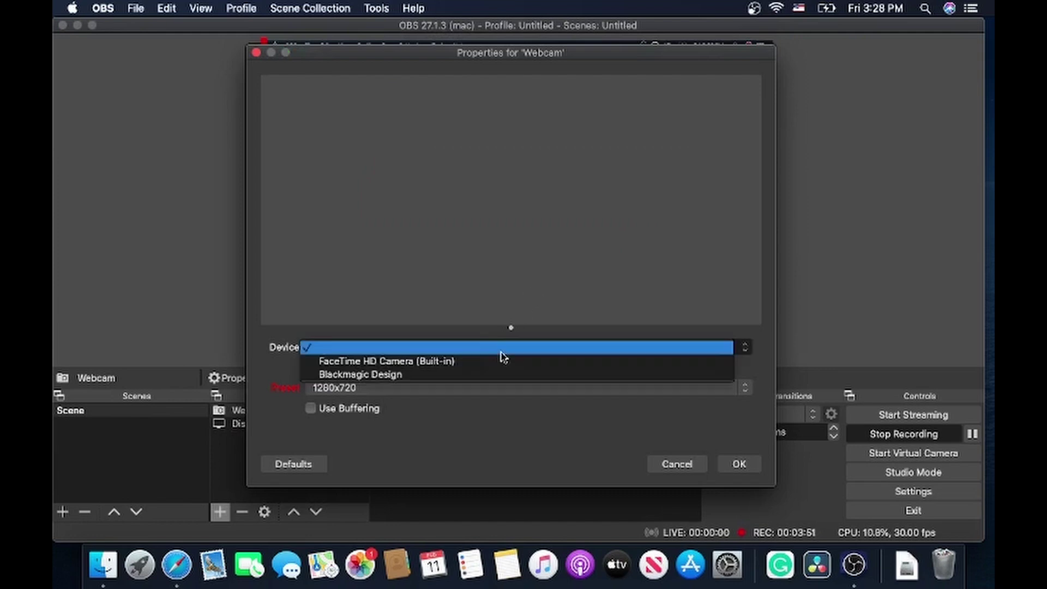
left_click(443, 379)
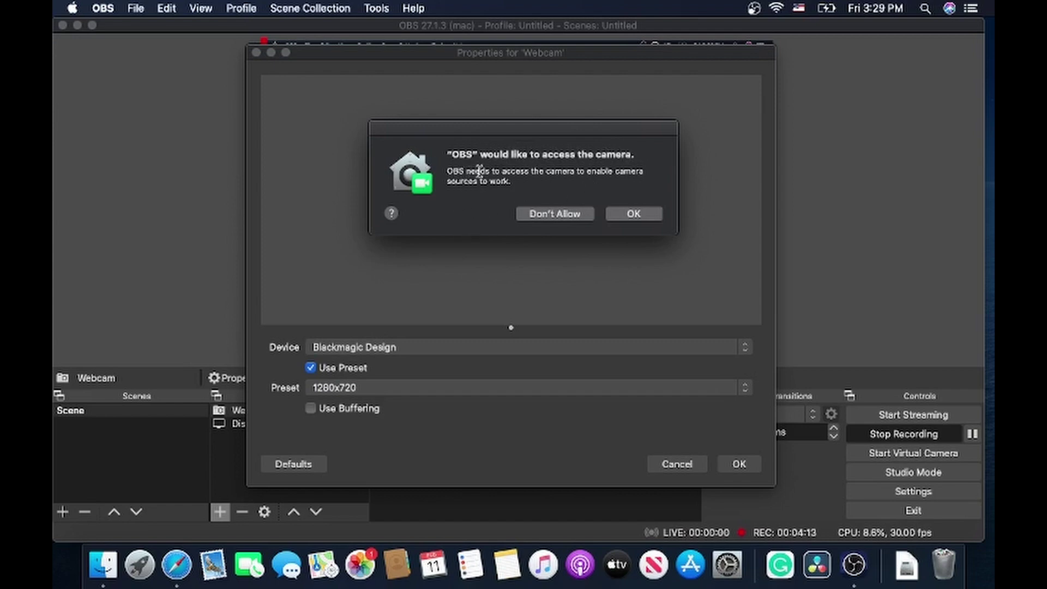
Step: Accept the macOS prompt granting OBS access to the camera
left_click(633, 215)
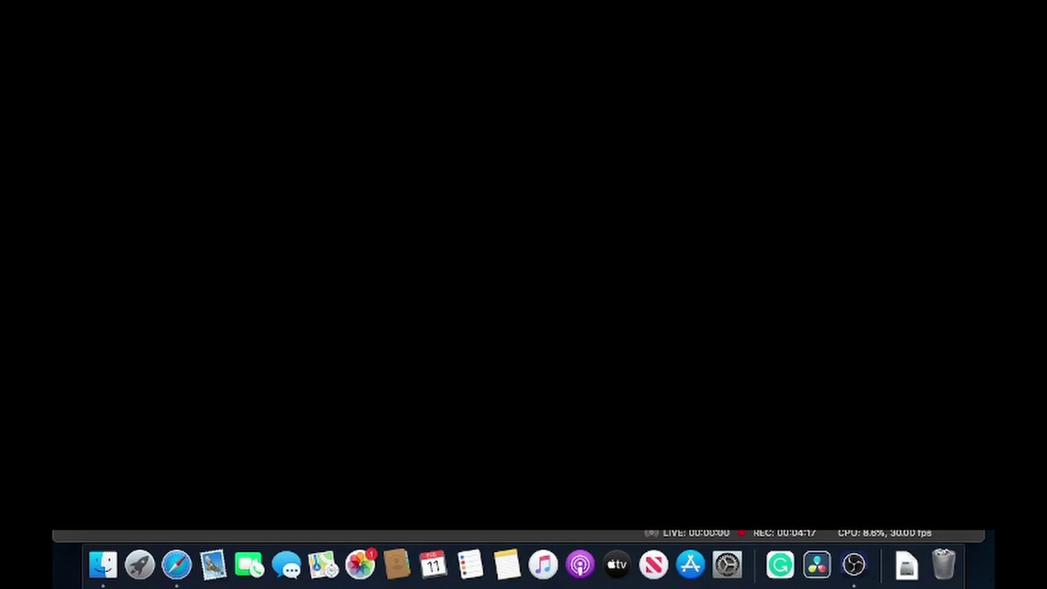